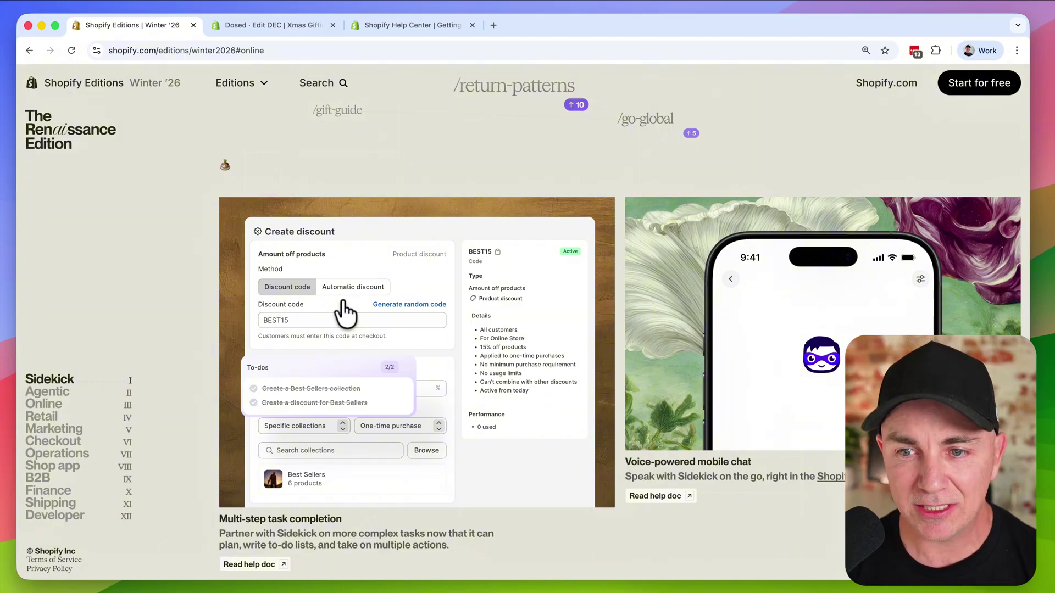
Step: Review the Sidekick features on the Winter '26 Editions page and open the help doc for voice-powered mobile chat
scroll(341, 301, "down", 7)
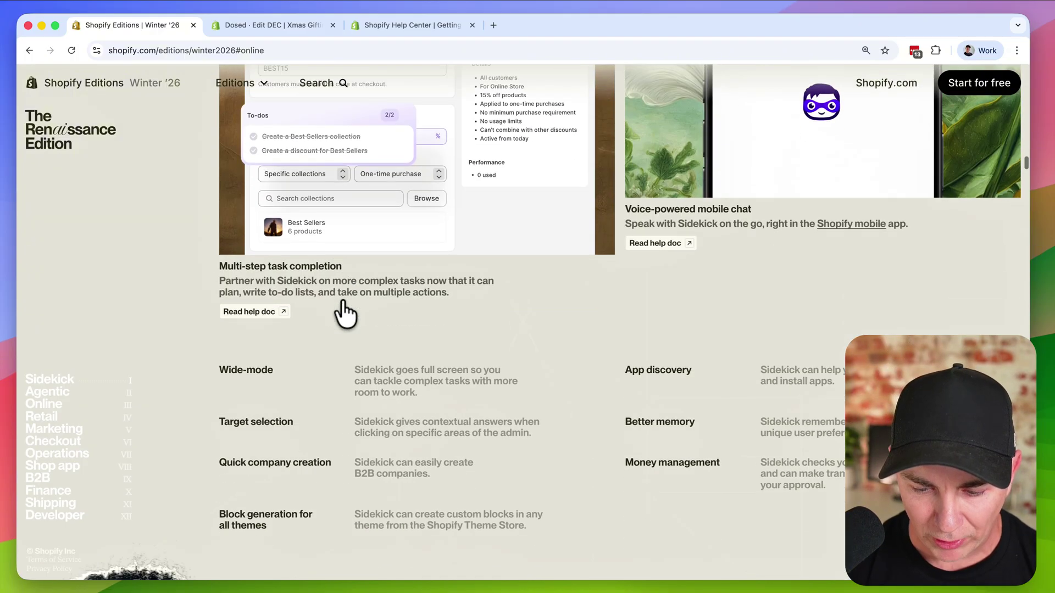
scroll(332, 282, "up", 2)
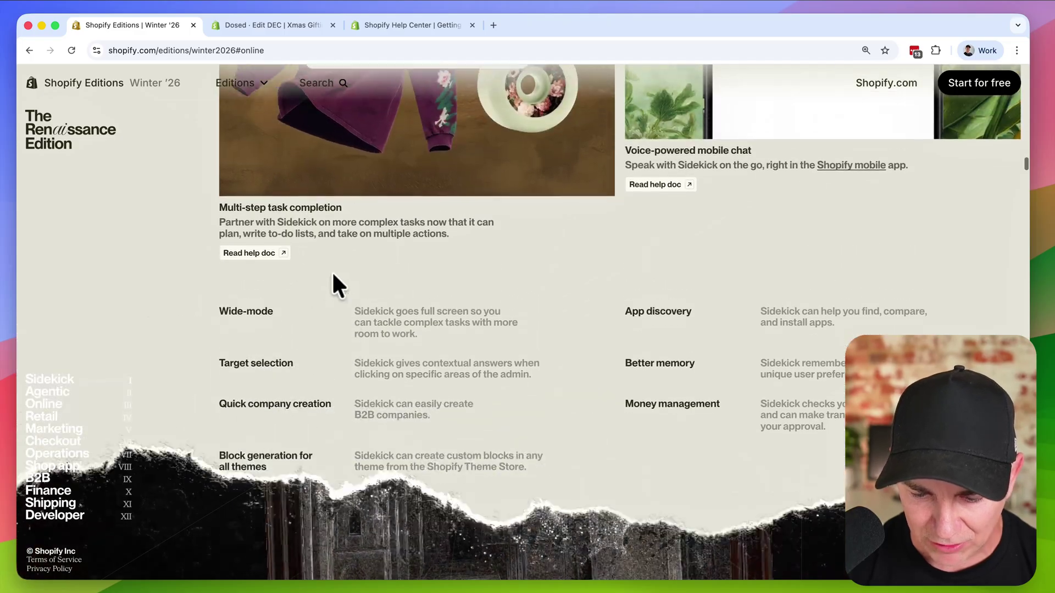
scroll(626, 330, "up", 2)
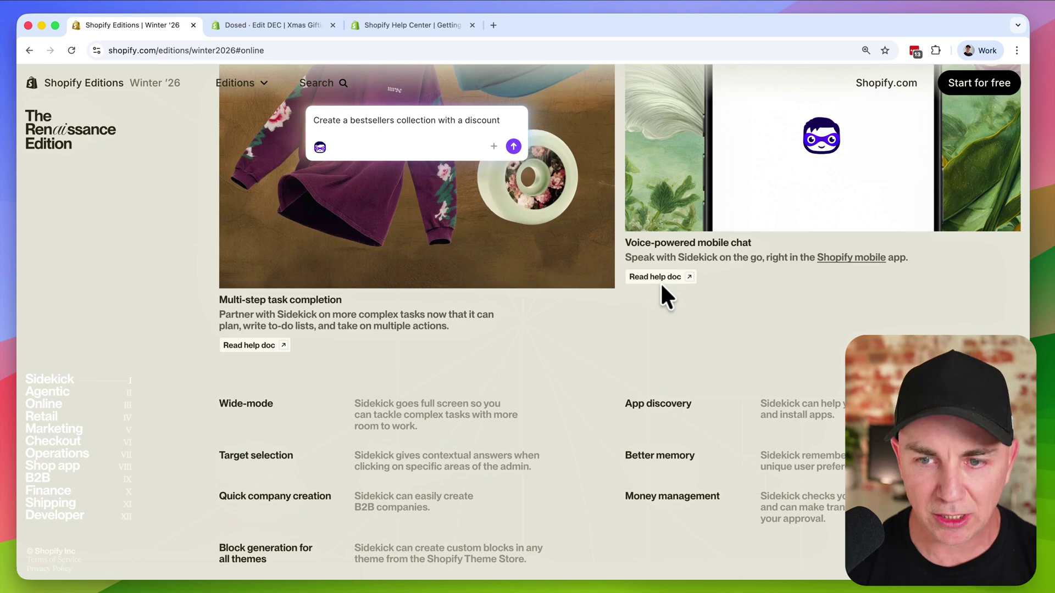
left_click(660, 277)
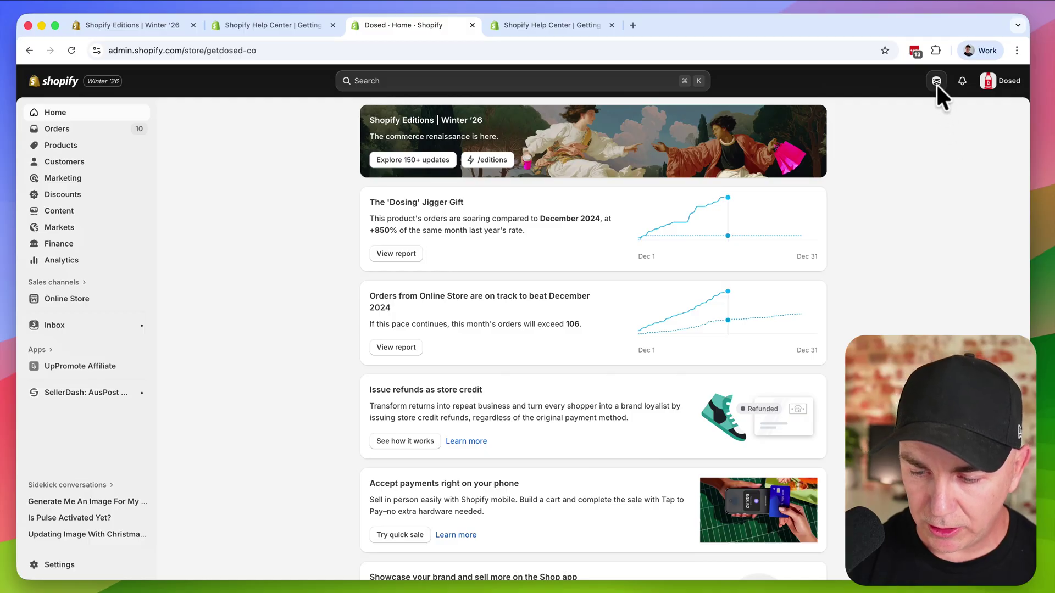
Step: Open the Sidekick assistant in full-screen mode in the store admin and start creating a new skill
left_click(936, 82)
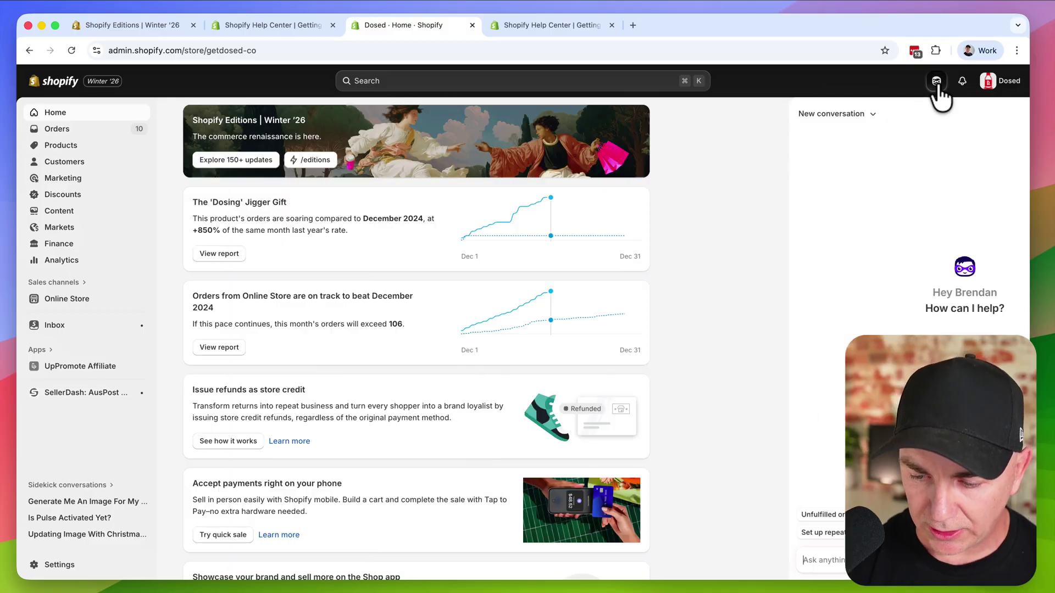
left_click(994, 114)
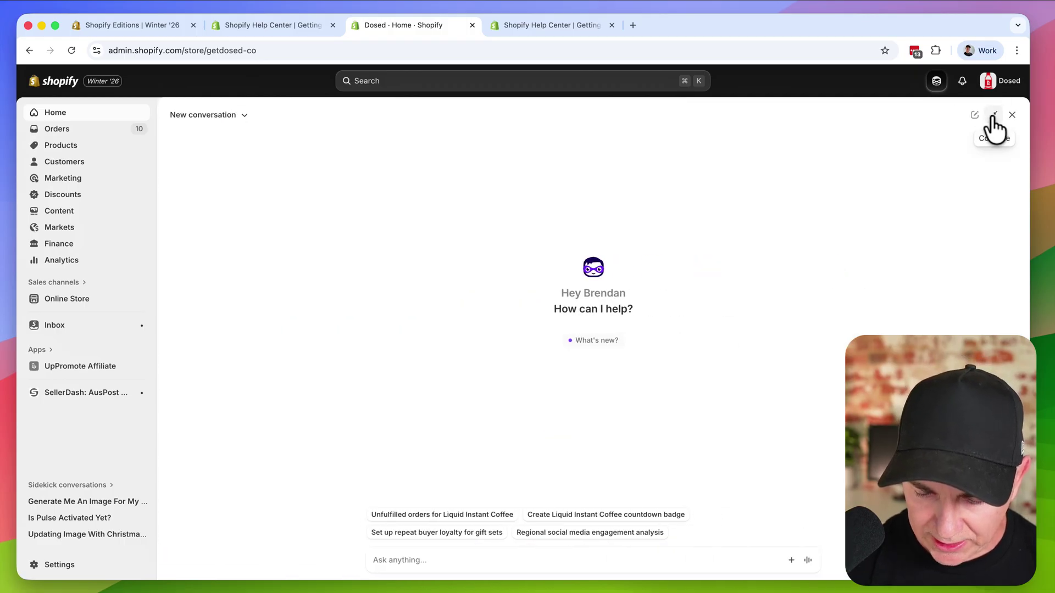
left_click(791, 561)
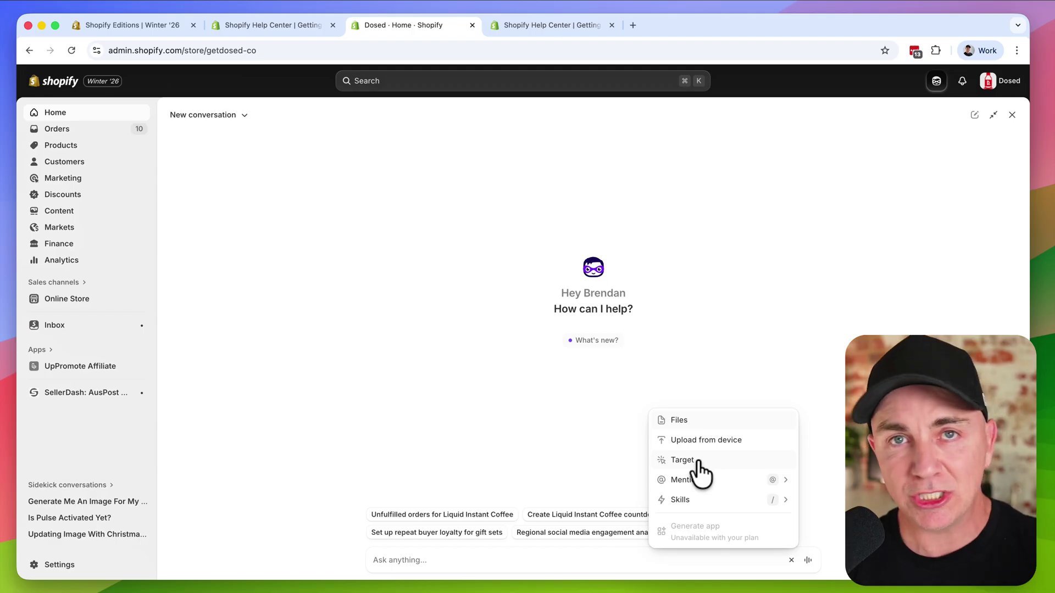
left_click(681, 499)
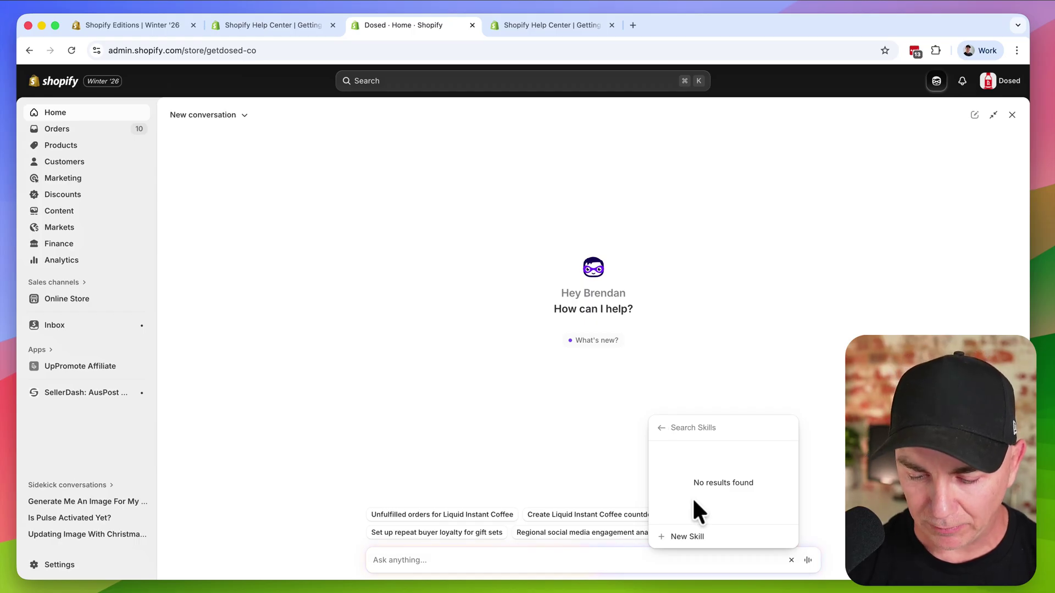
left_click(687, 536)
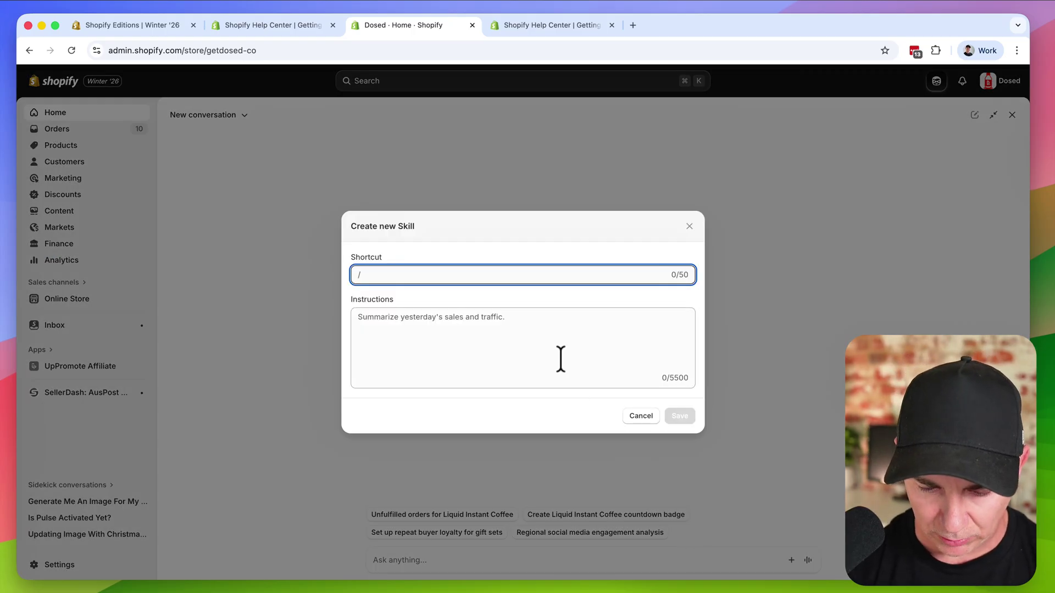
Step: Enter "bestseller7days" as the new skill's shortcut
type("bestselle")
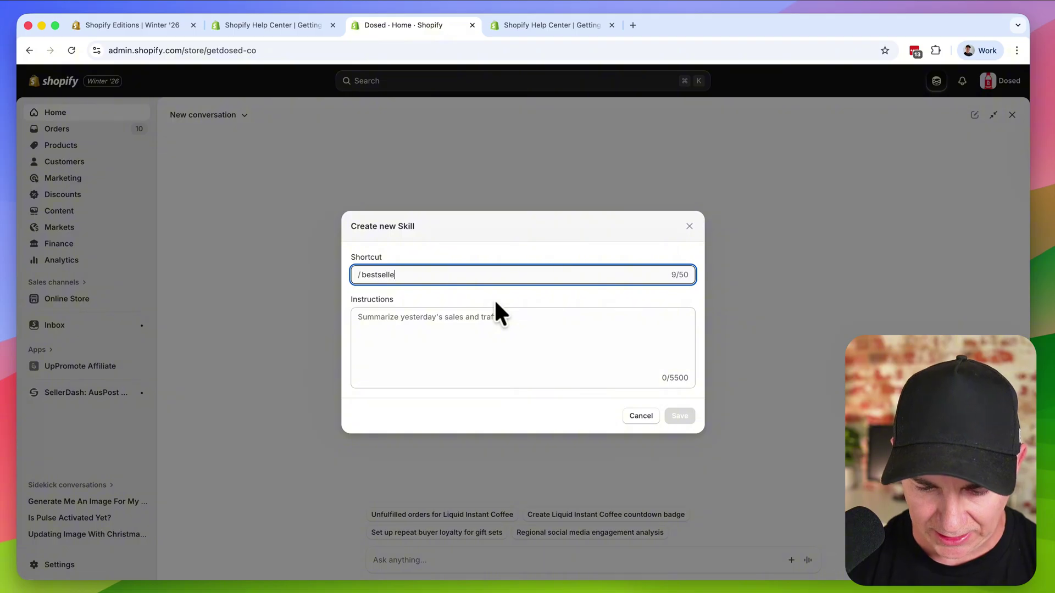
type("r7days")
left_click(494, 344)
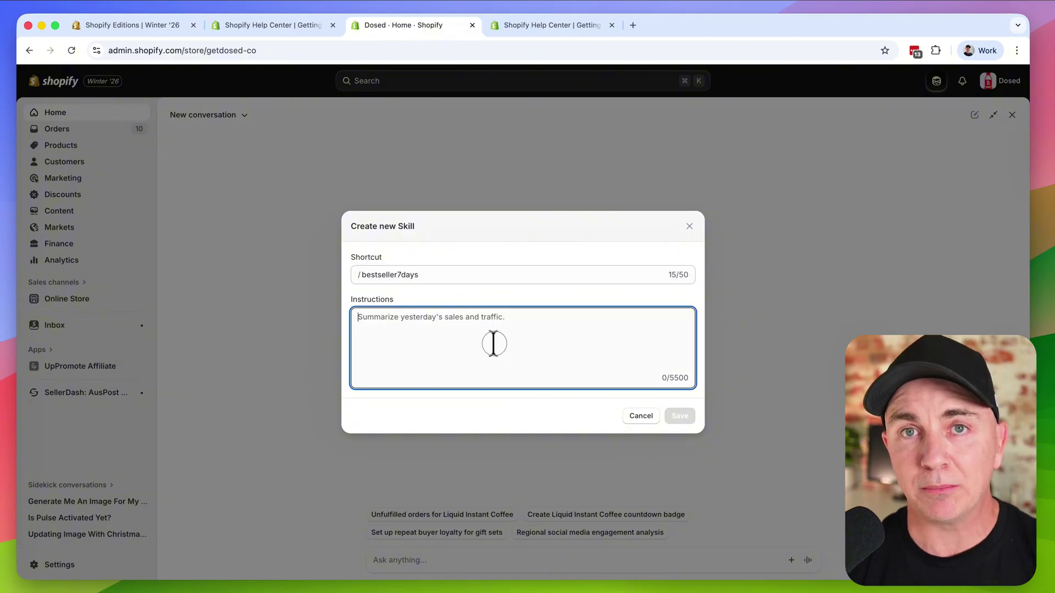
Step: Shorten the new skill's shortcut to "bestseller"
left_click(459, 267)
key("BackSpace")
key("BackSpace")
key("BackSpace")
key("BackSpace")
key("BackSpace")
key("BackSpace")
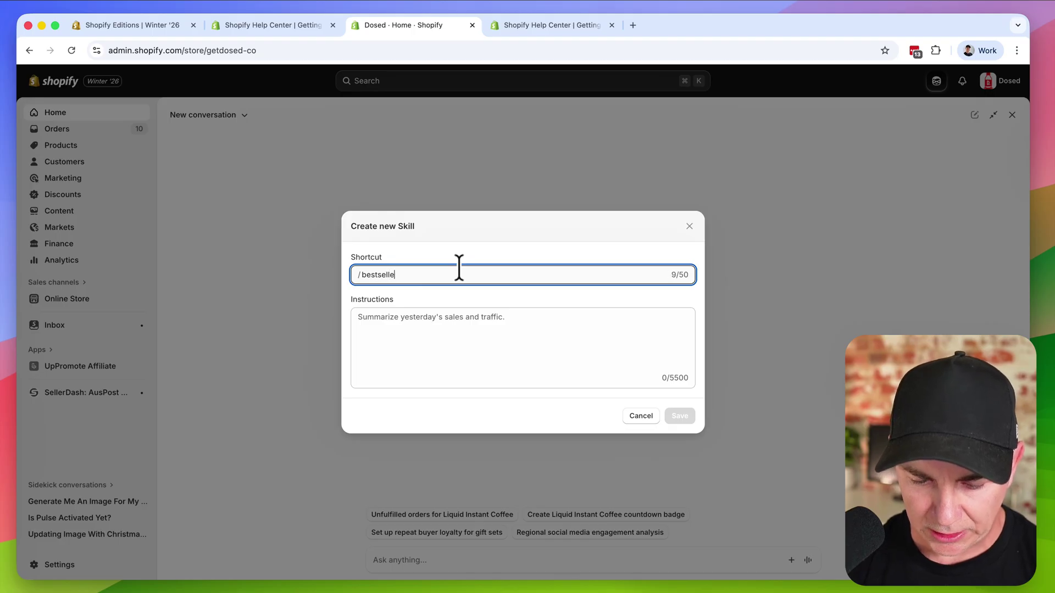
type("r")
Step: Save the skill with instructions "give me a list of the best selling products over the last 30 days and tell me how many units I have sold"
left_click(470, 321)
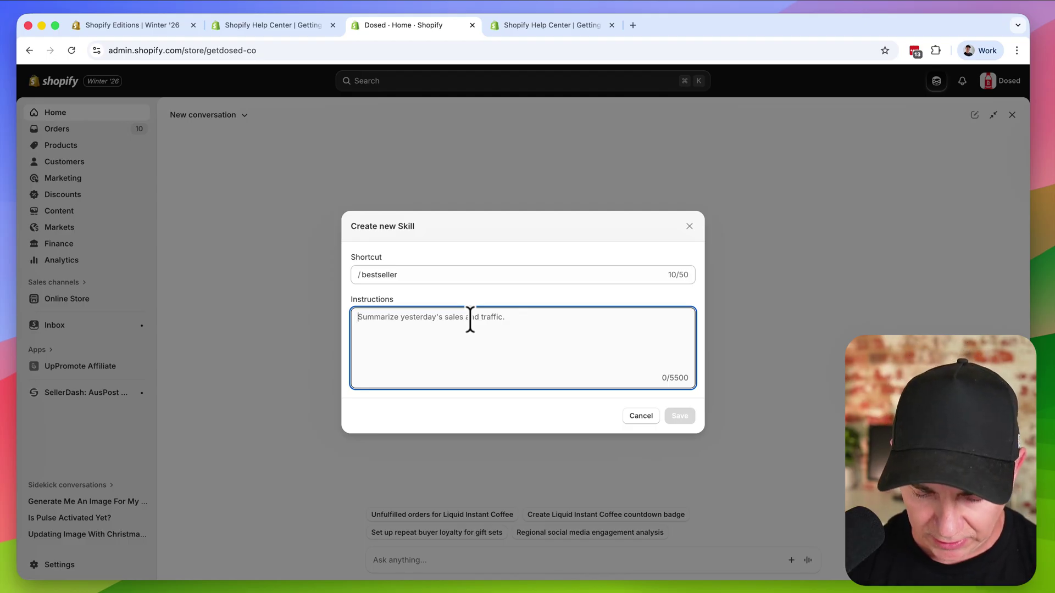
type("give me")
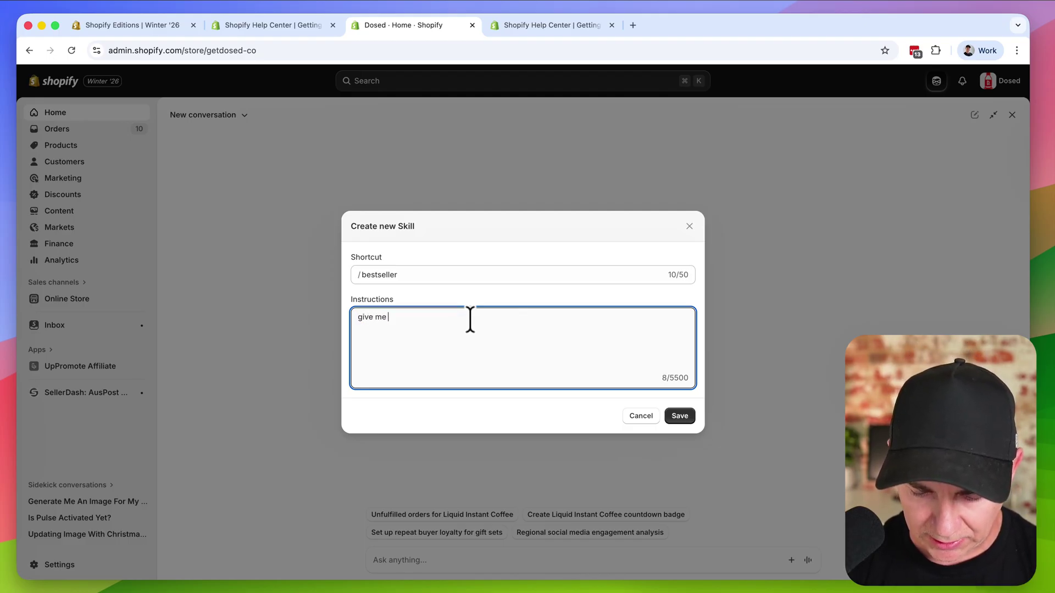
type(" alist of the best")
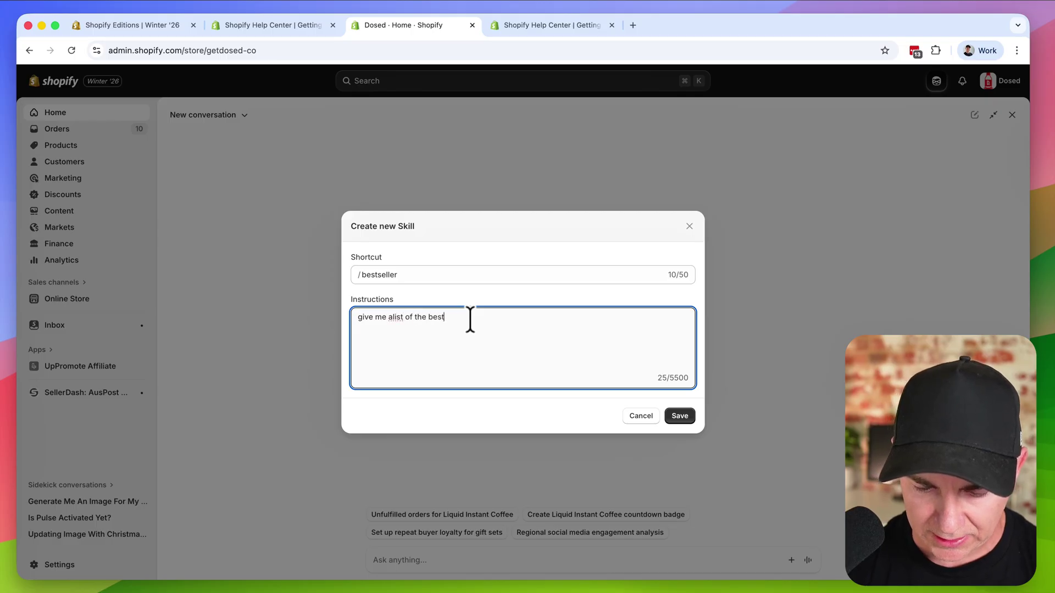
type(" selling products")
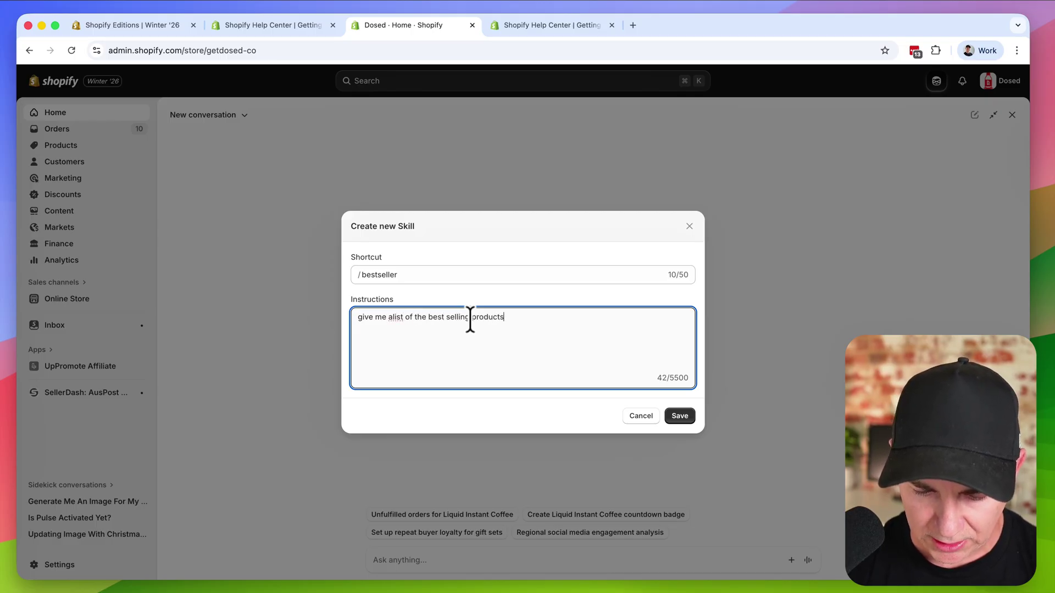
type(" over the l")
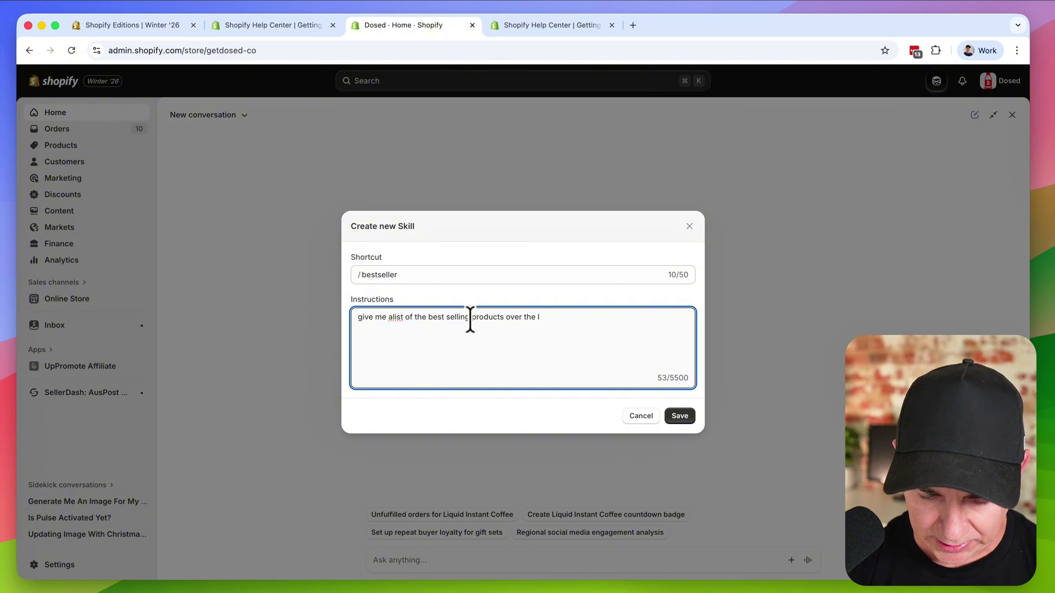
type("ast 30 days")
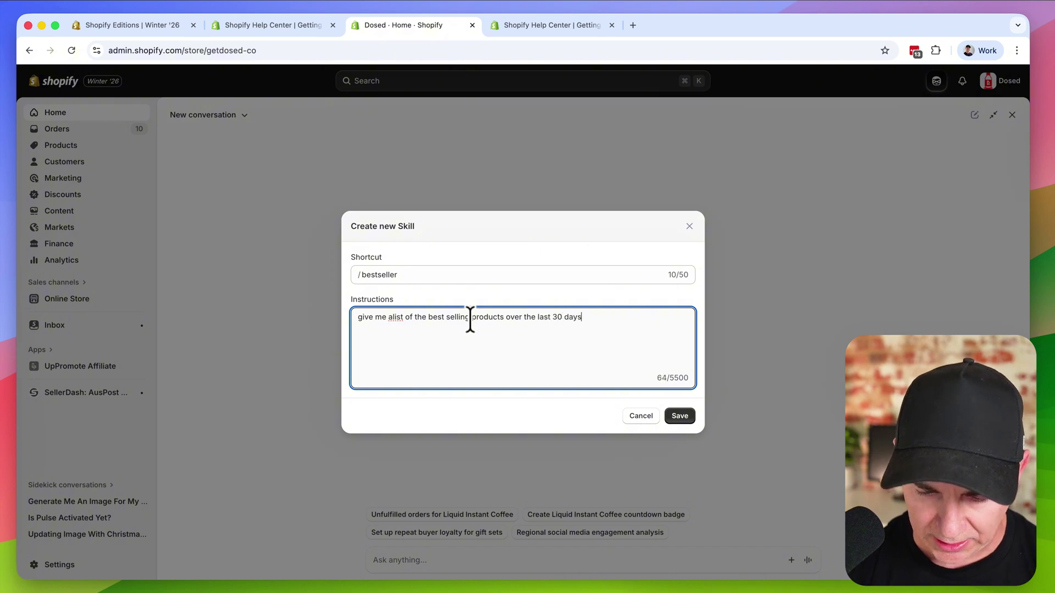
type(" and tell me")
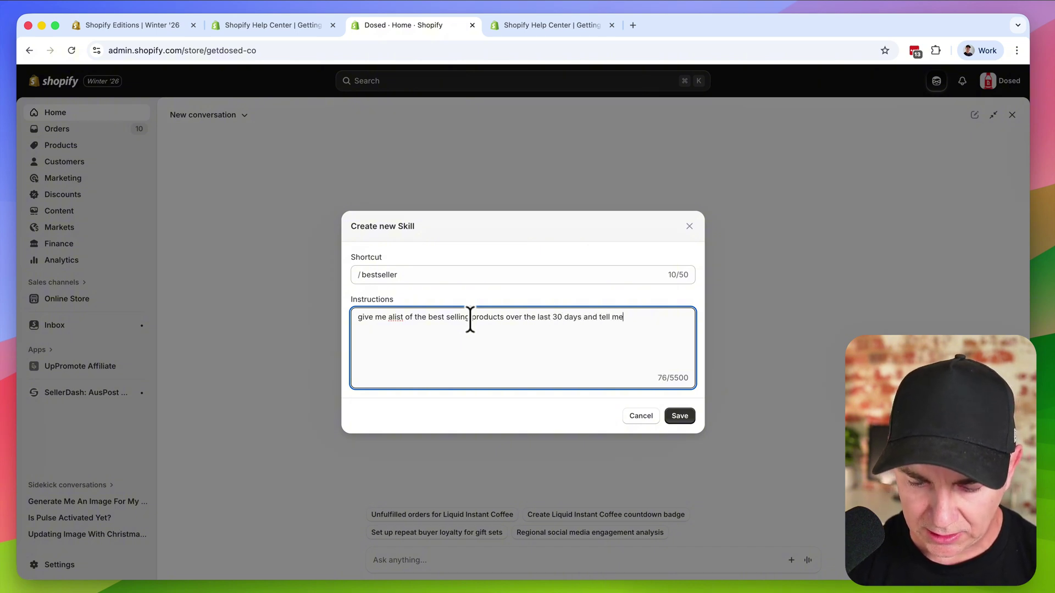
type(" how many")
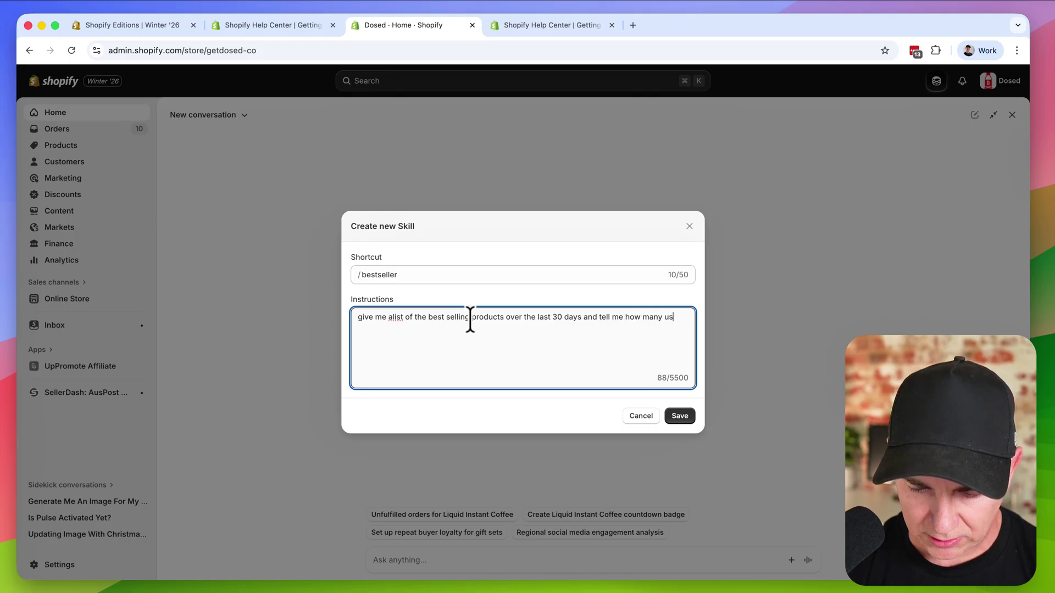
type(" units I have sold")
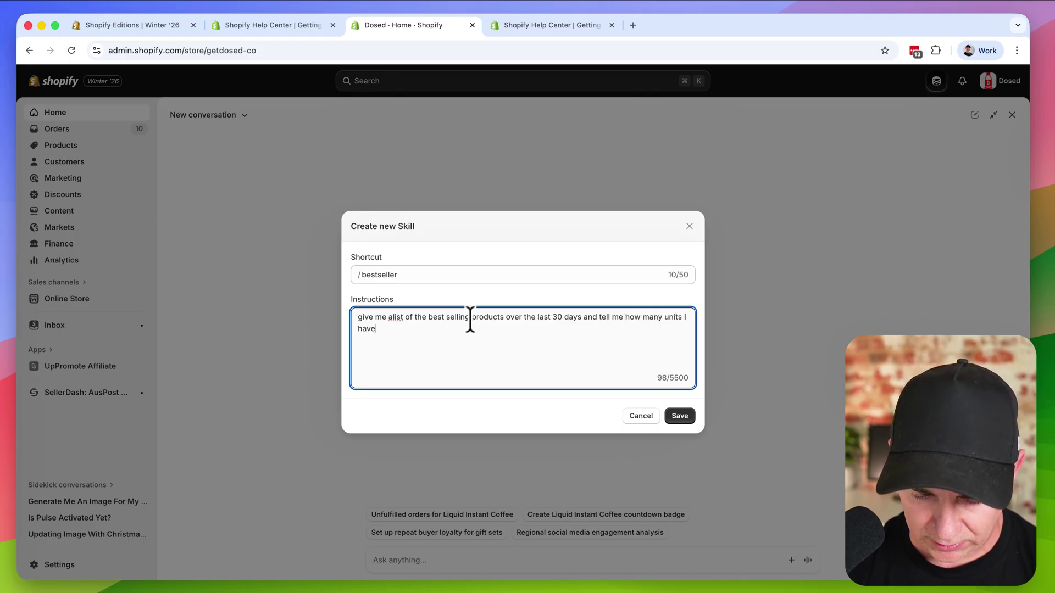
left_click(392, 318)
left_click(679, 415)
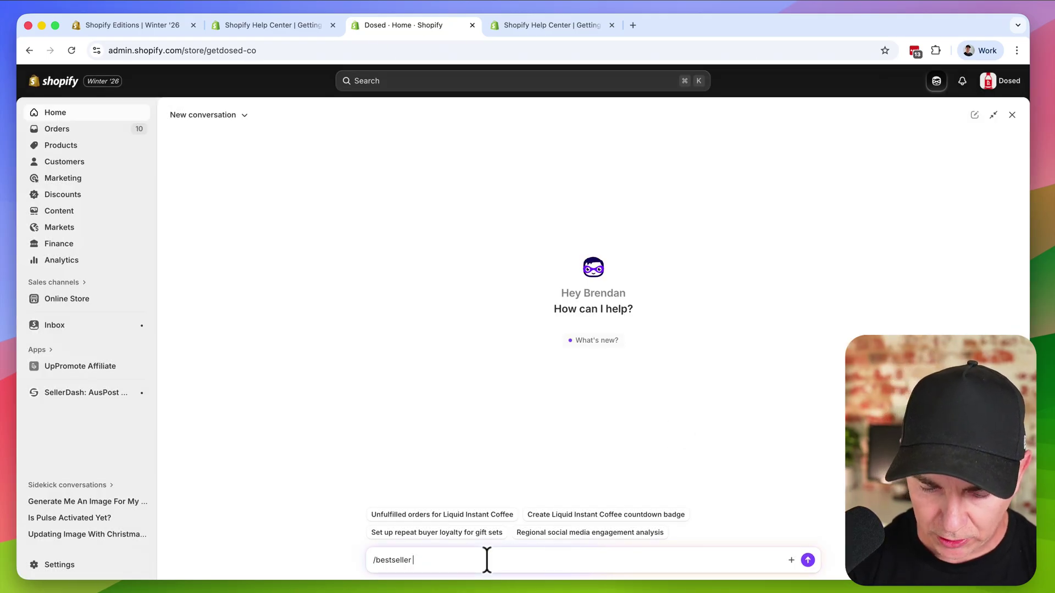
Step: Clear the Sidekick prompt, look up the bestseller skill with "/best" and run it
key("BackSpace")
key("BackSpace")
key("BackSpace")
key("BackSpace")
key("BackSpace")
key("BackSpace")
key("BackSpace")
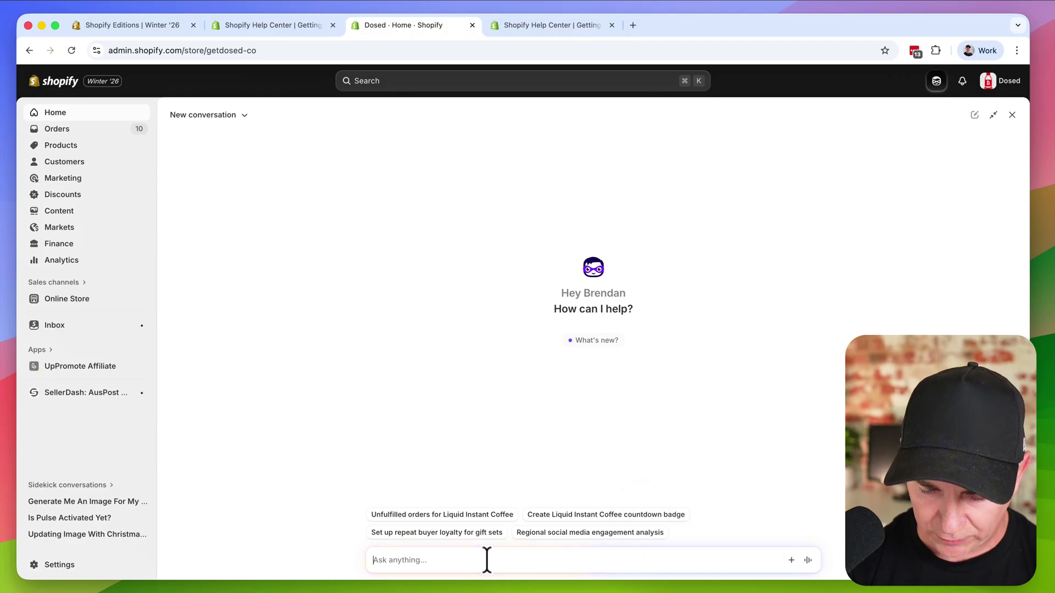
type("/best")
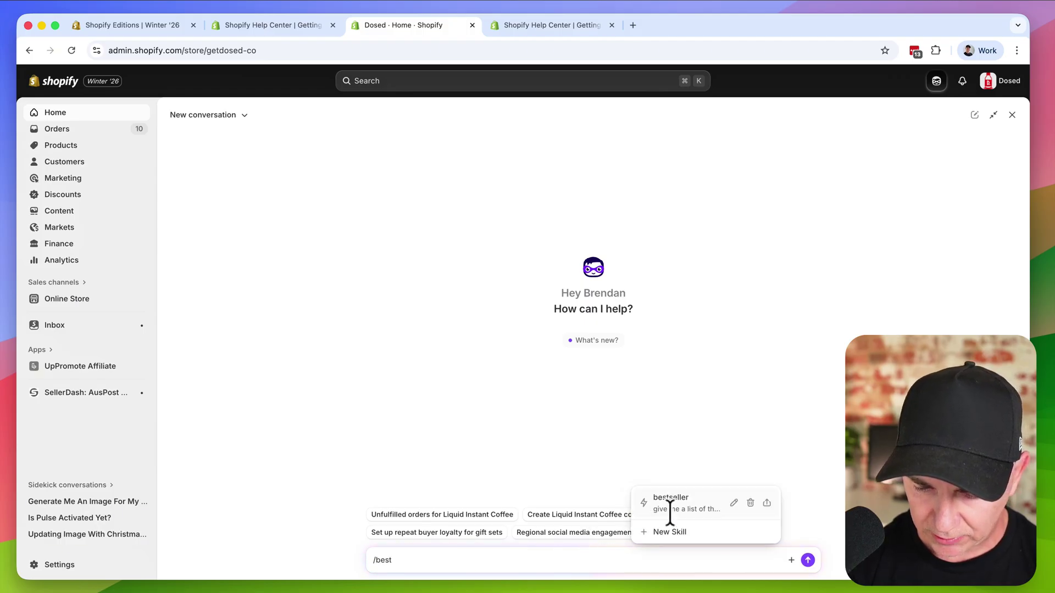
left_click(671, 502)
left_click(808, 563)
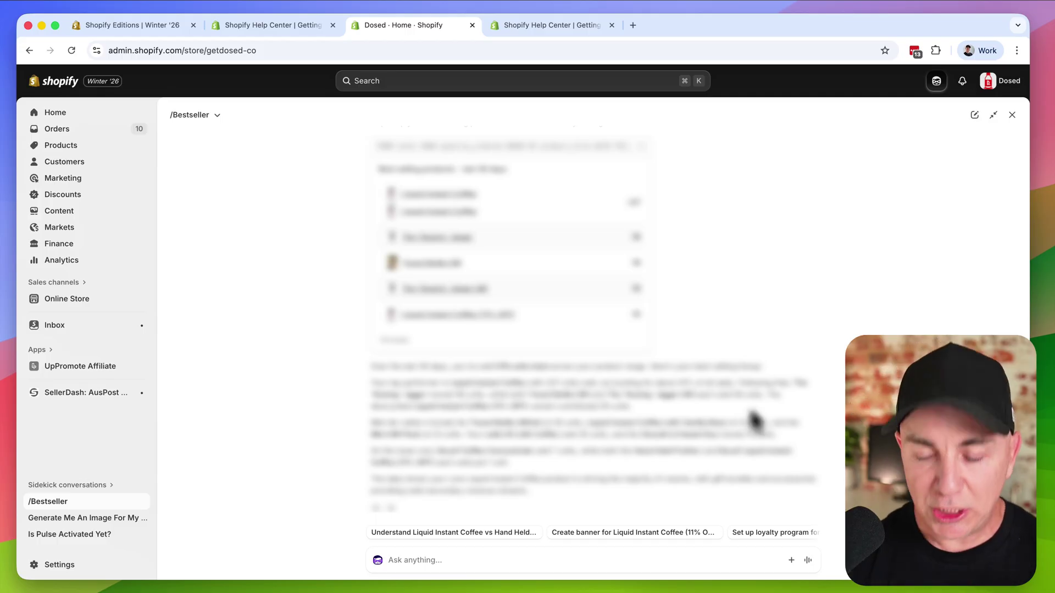
Step: Target the Discounts link in the admin navigation as context for the next Sidekick question
left_click(791, 559)
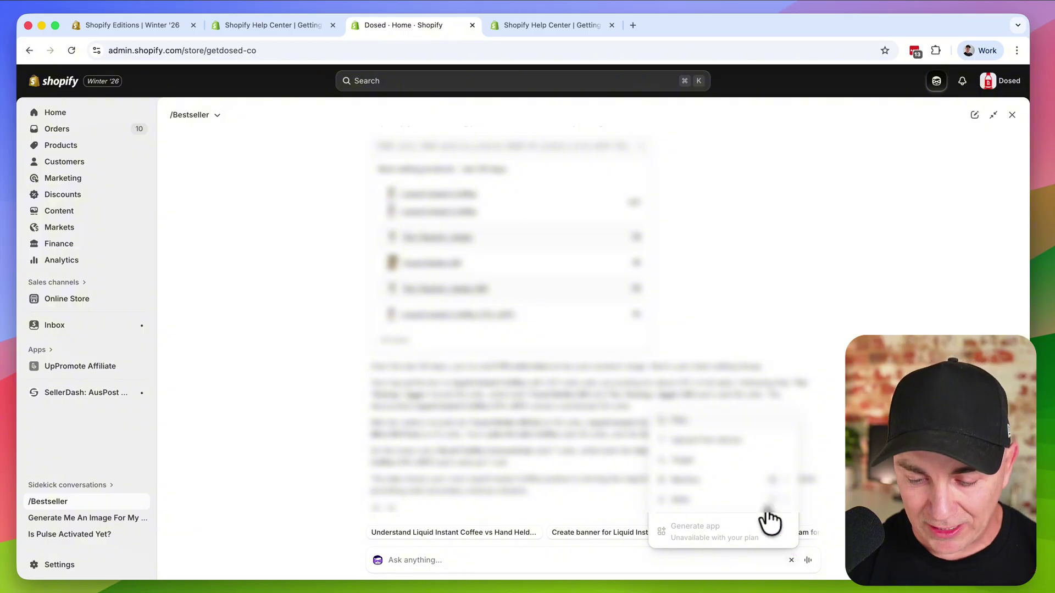
left_click(696, 461)
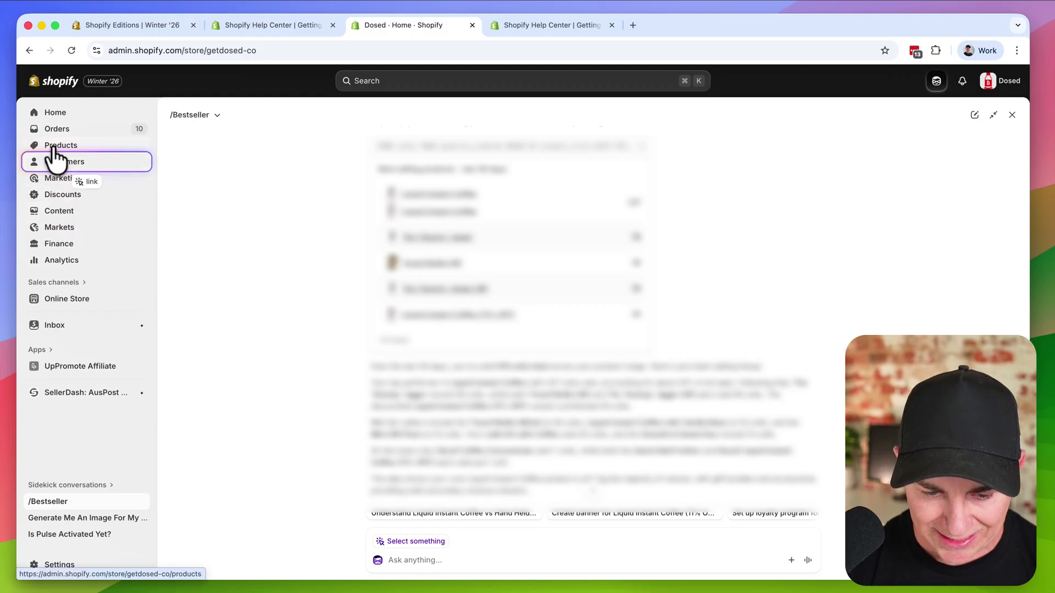
left_click(61, 197)
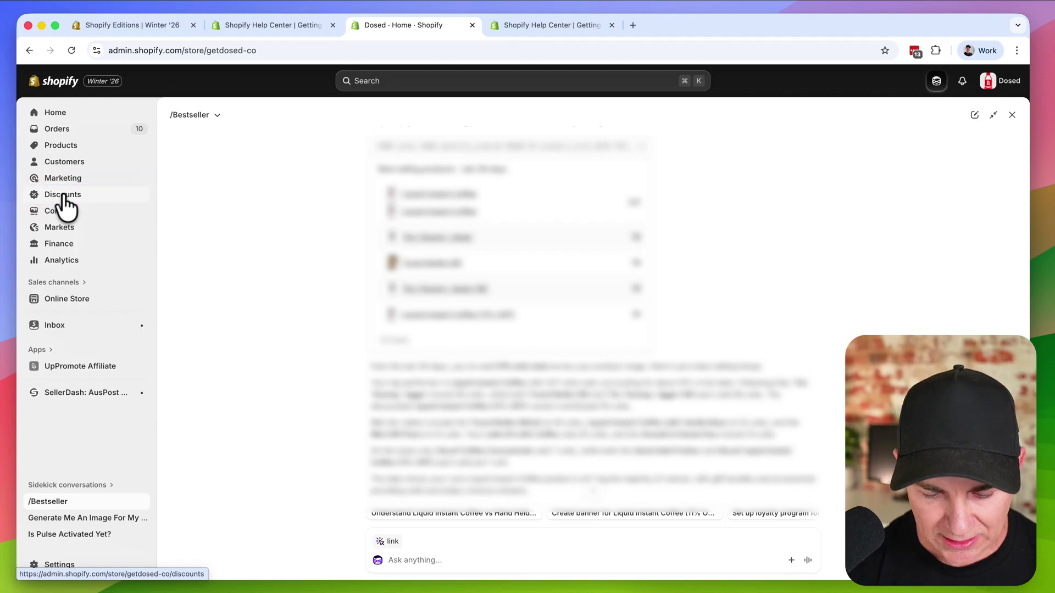
Step: Ask Sidekick "how can I create a BOGO discount" about the targeted link
left_click(415, 560)
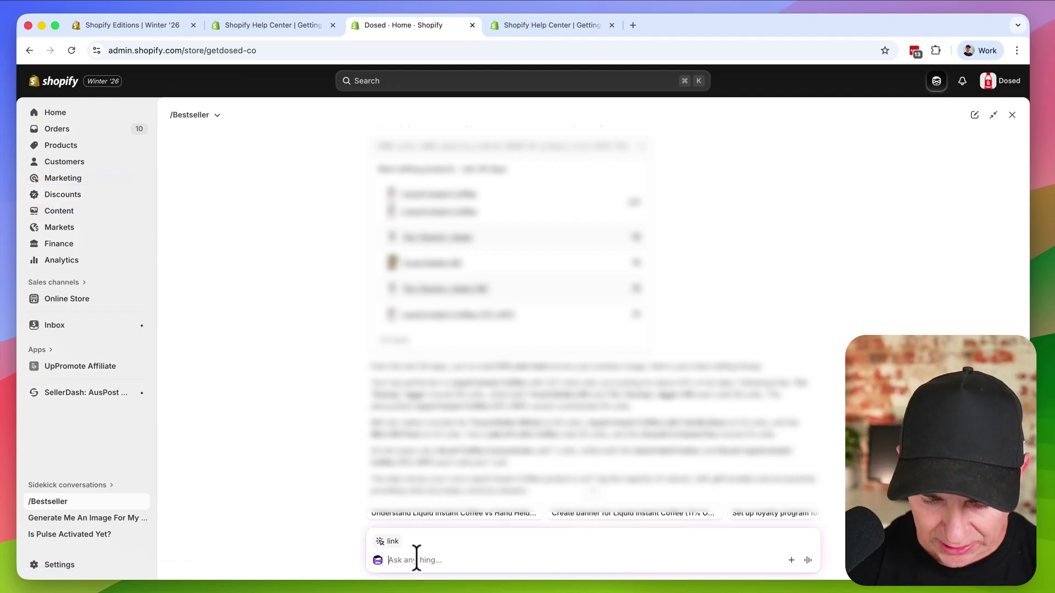
type("h")
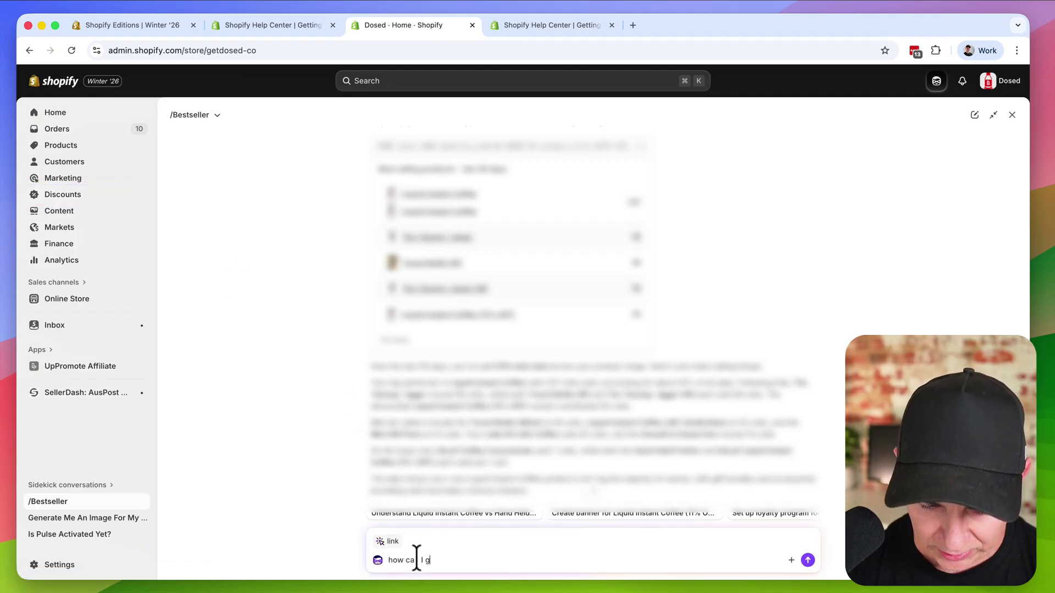
type("ow can I g")
key("BackSpace")
type("create a BOGO discount")
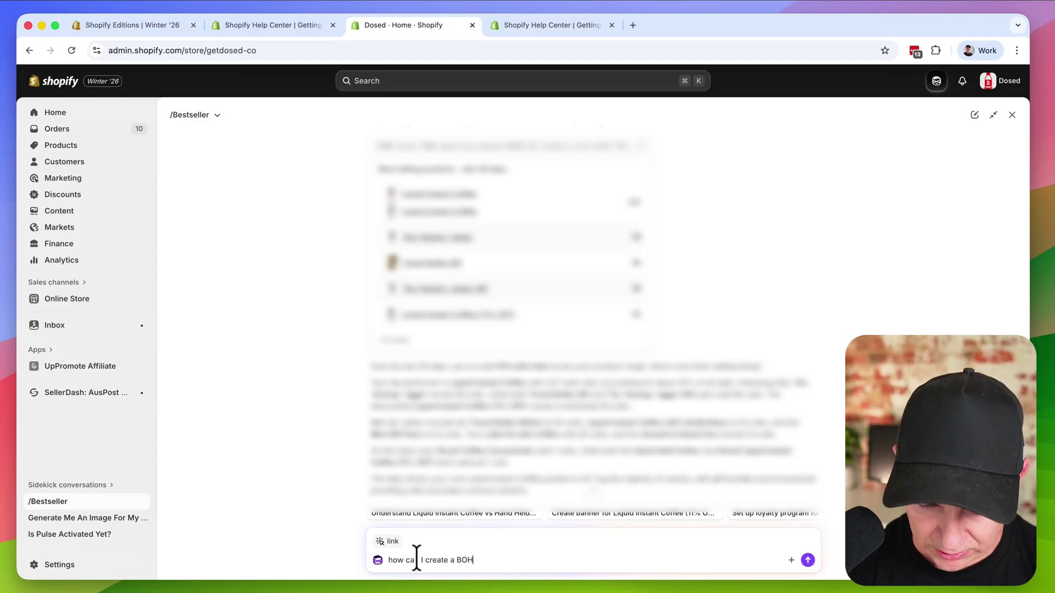
key("Return")
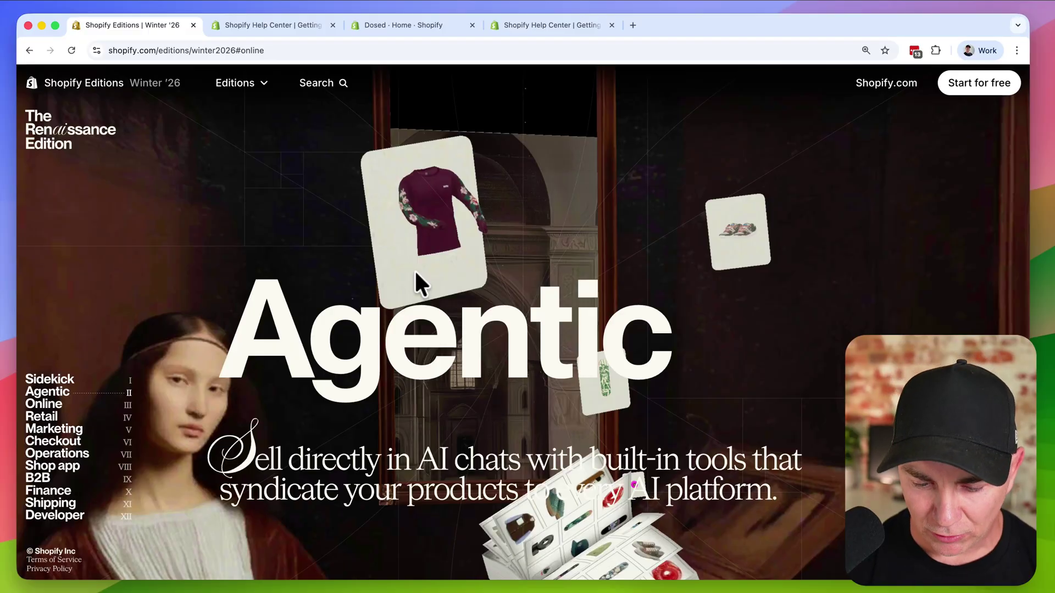
Step: Return to the Winter '26 Editions page and examine the introduction of its Agentic section
scroll(546, 301, "down", 5)
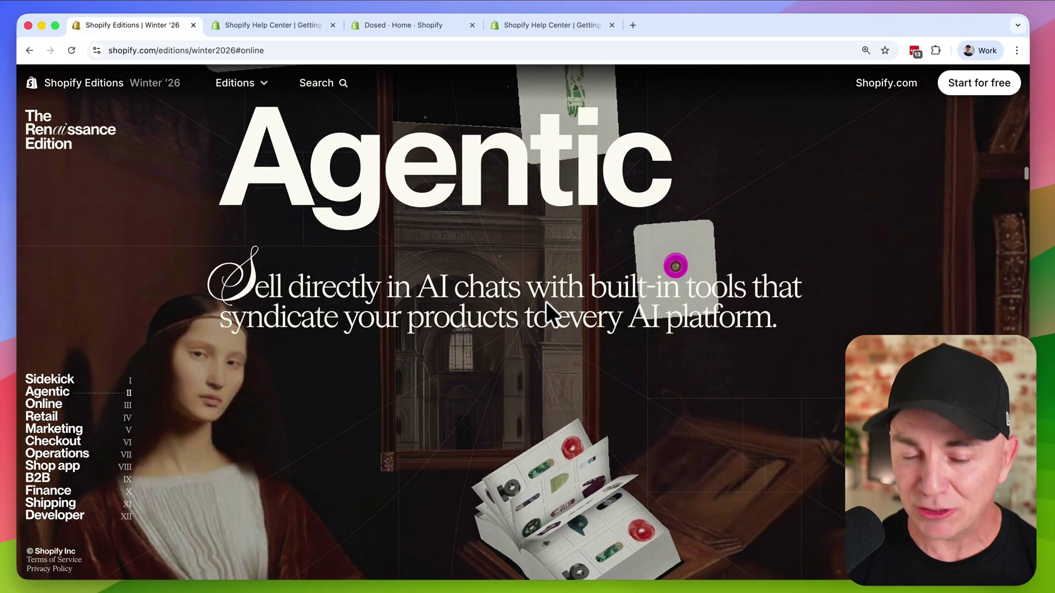
scroll(545, 302, "down", 2)
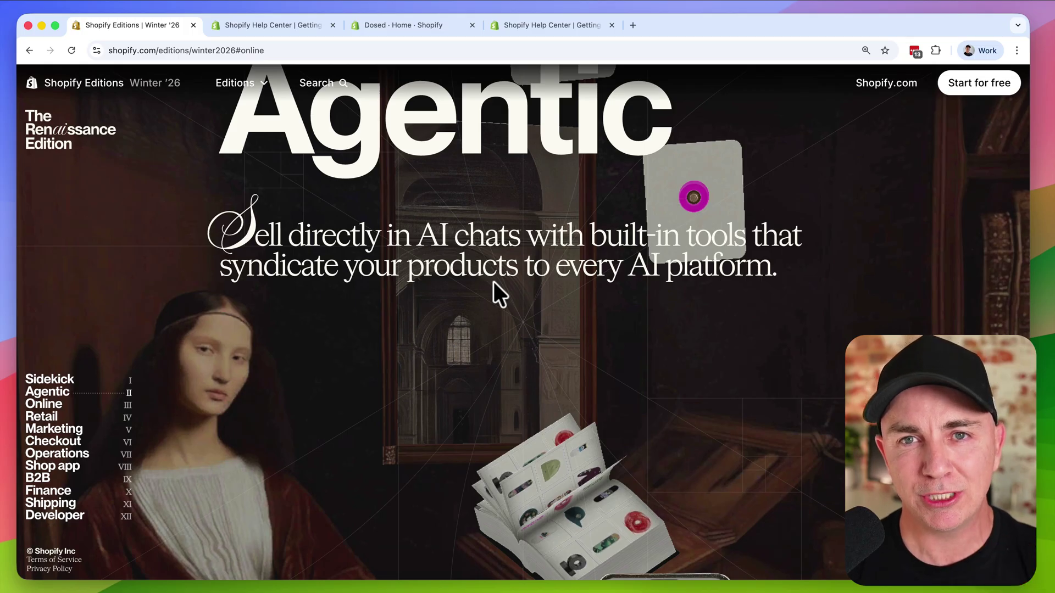
scroll(493, 281, "down", 5)
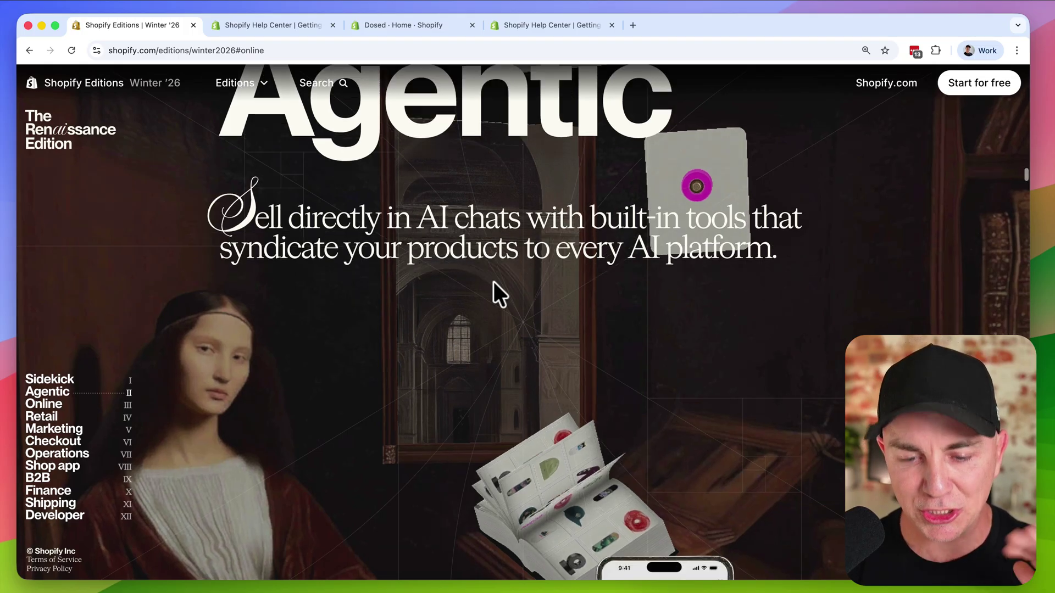
Step: Skim the Agentic section down to the start of Online and return to the Agentic Storefronts product demo
scroll(494, 281, "down", 5)
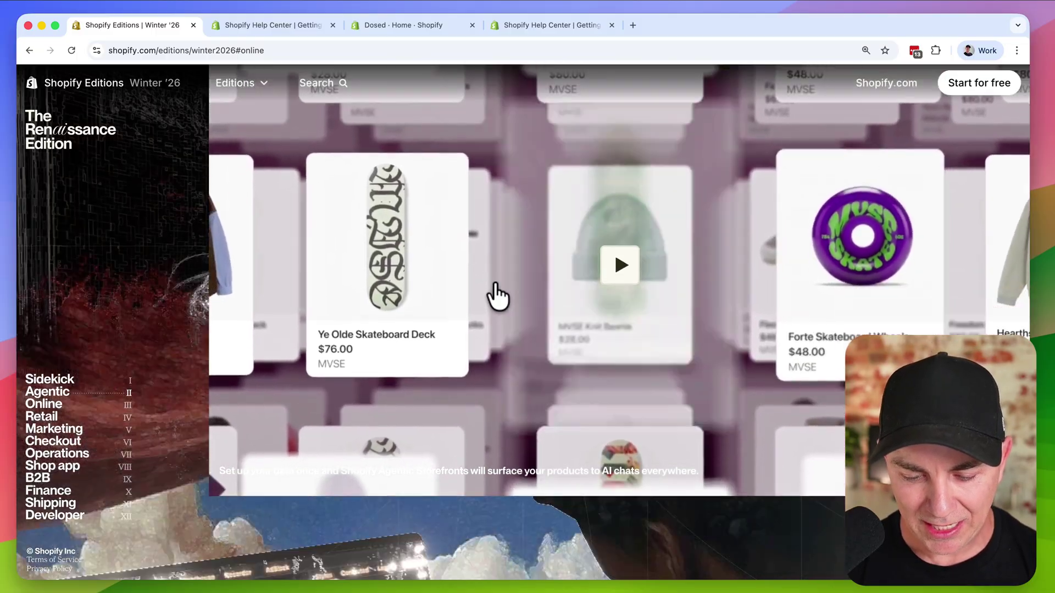
scroll(494, 283, "down", 5)
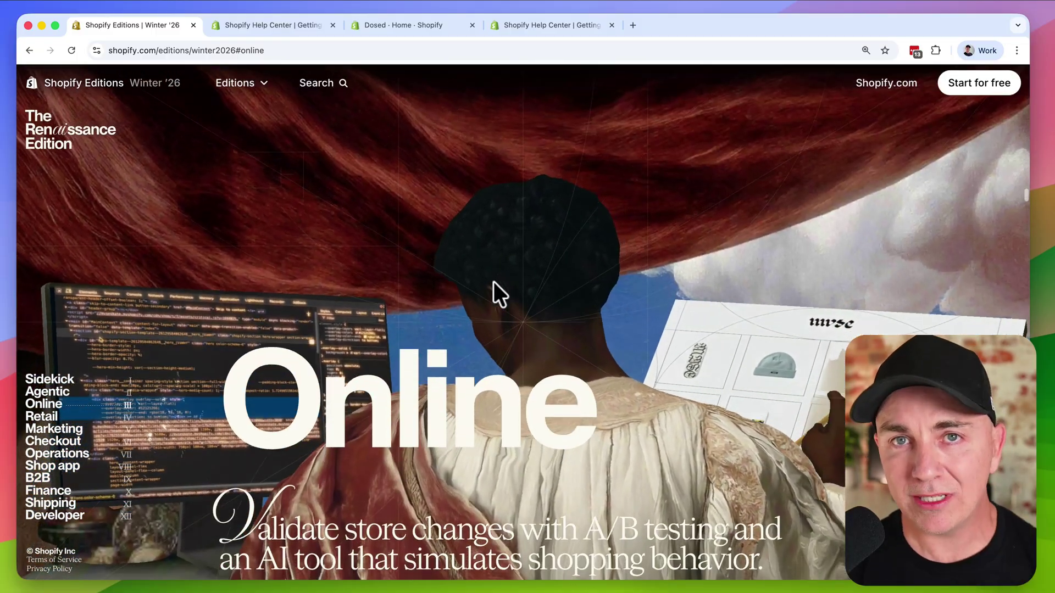
scroll(493, 281, "up", 5)
scroll(493, 281, "up", 3)
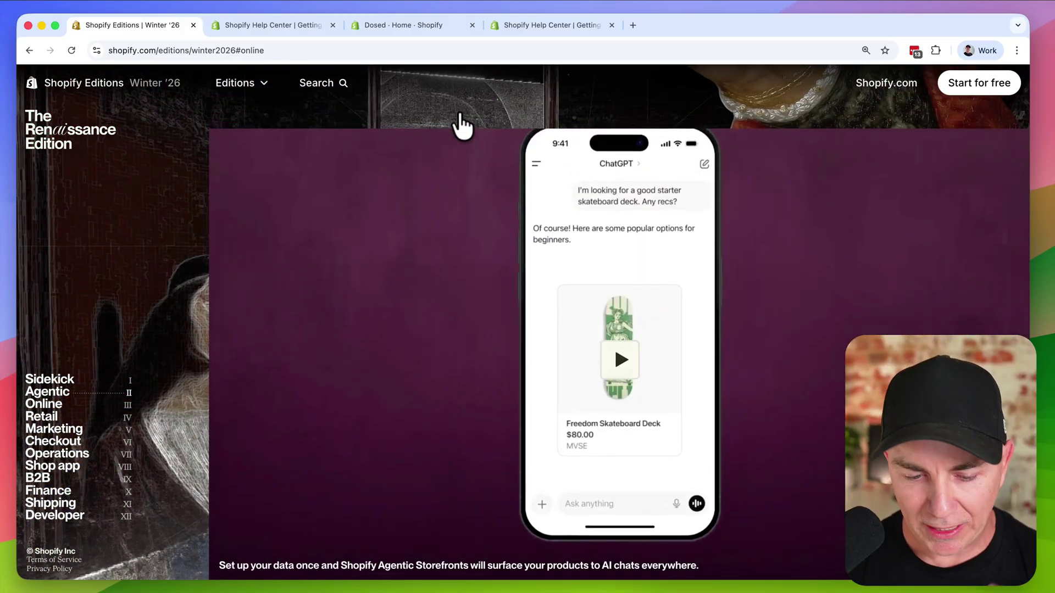
Step: Switch to the store admin, open the installed Knowledge Base app with Sidekick closed, and review its Store FAQs list
left_click(425, 27)
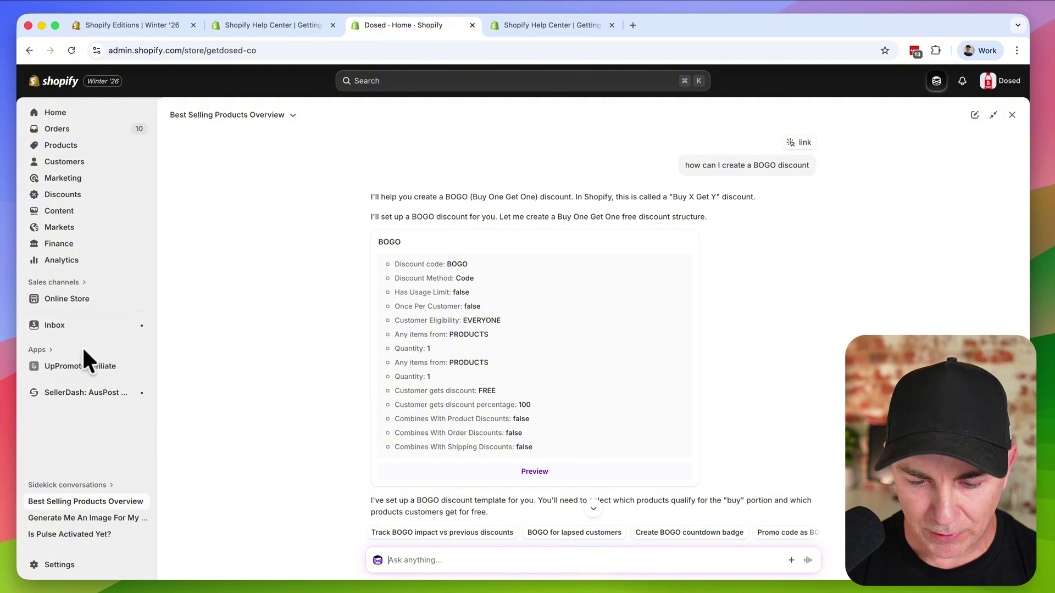
left_click(41, 351)
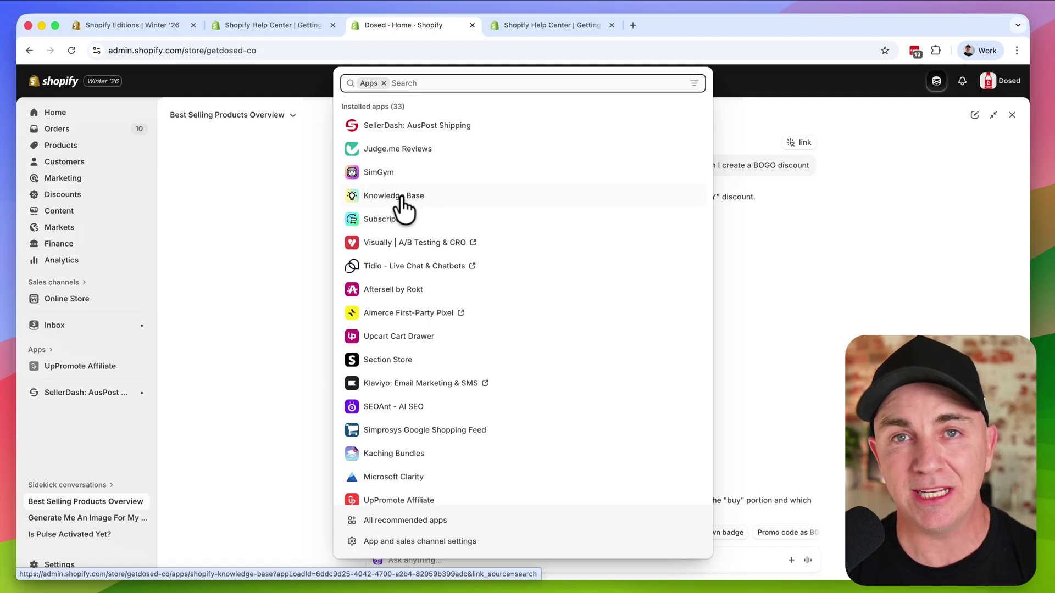
left_click(402, 197)
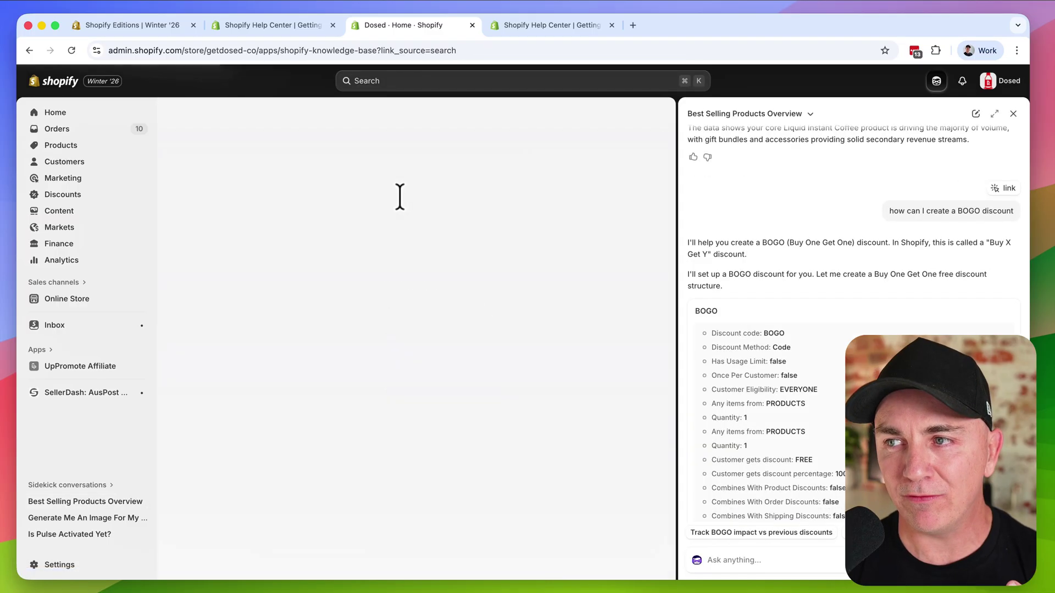
left_click(1014, 115)
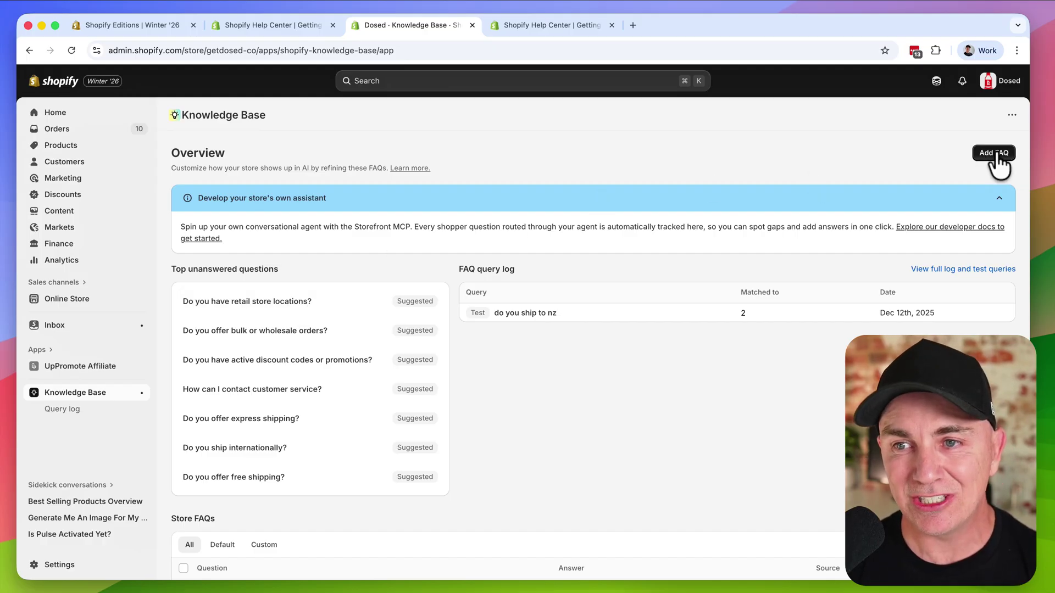
scroll(648, 228, "down", 5)
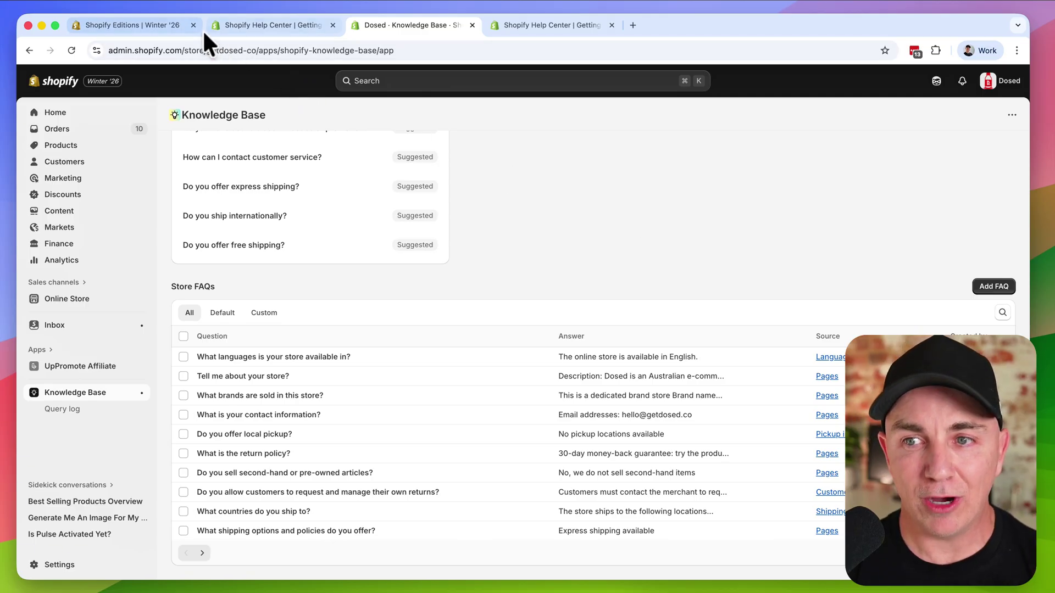
Step: Return to the Winter '26 Editions page and open the notification sign-up form for Shopify Agentic Storefronts
left_click(169, 24)
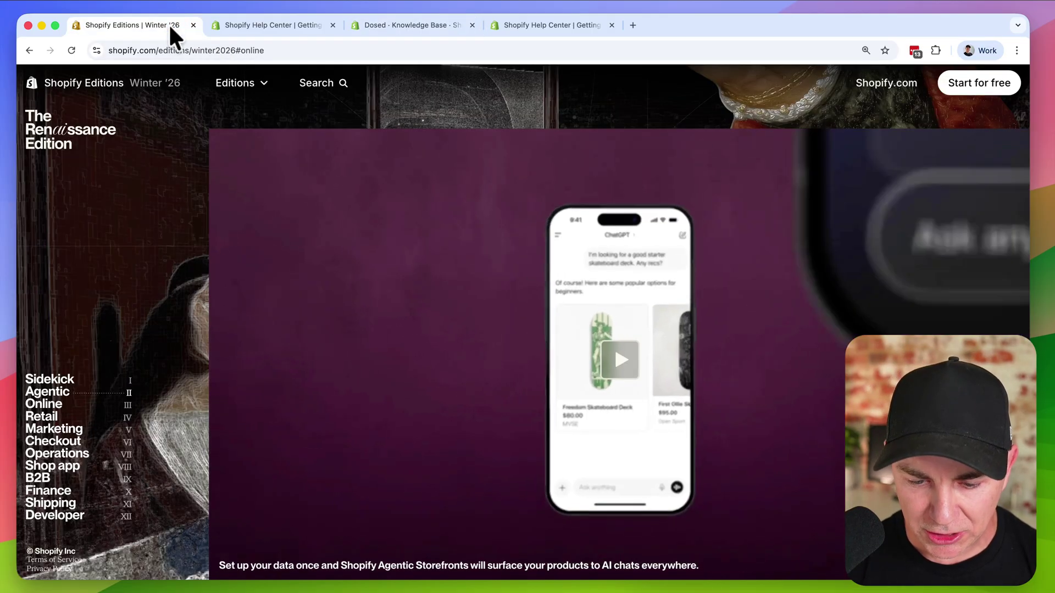
scroll(433, 275, "up", 5)
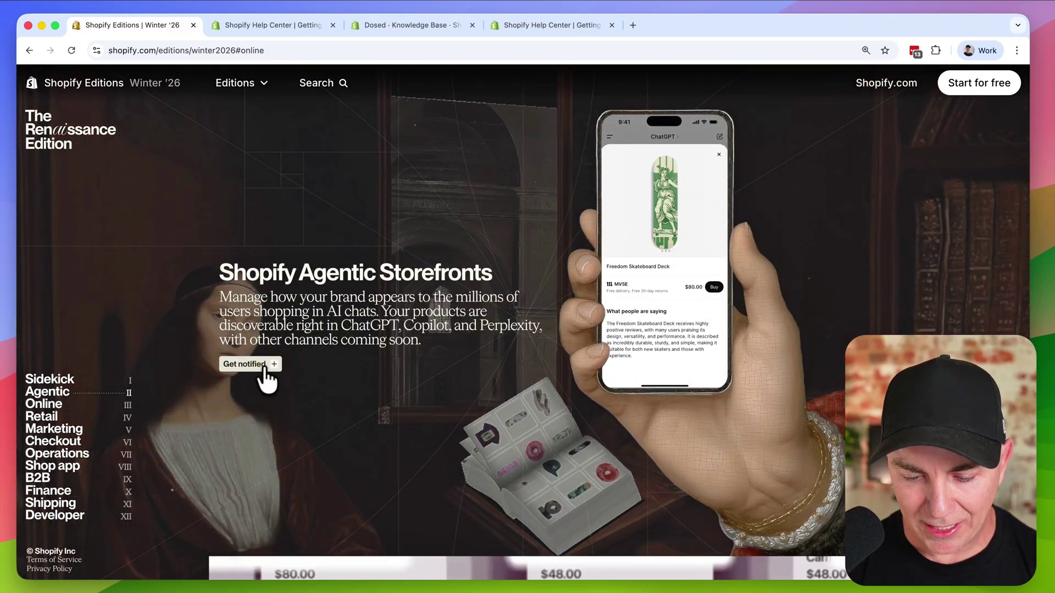
left_click(264, 364)
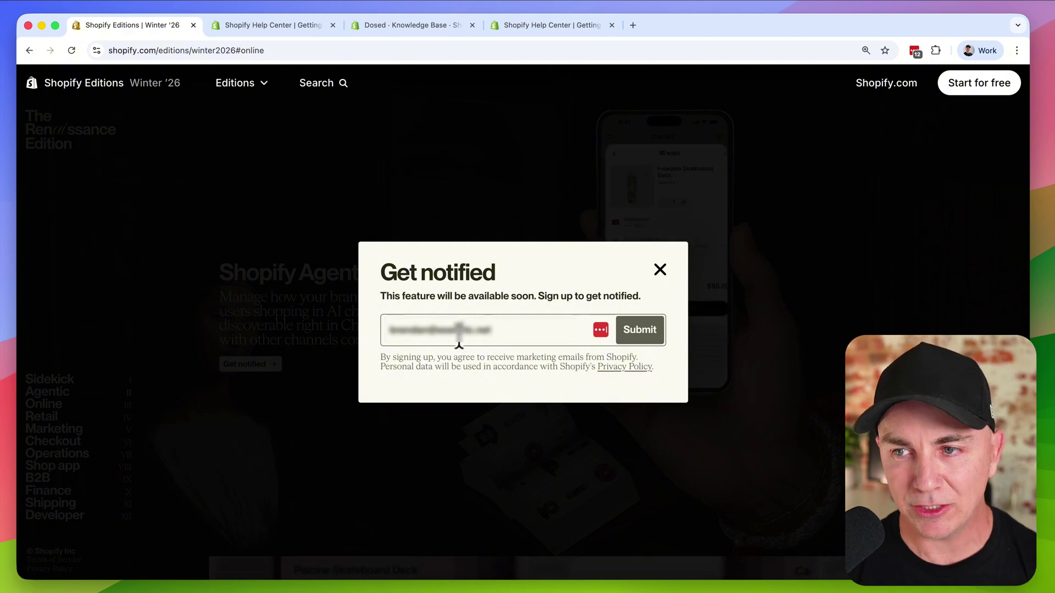